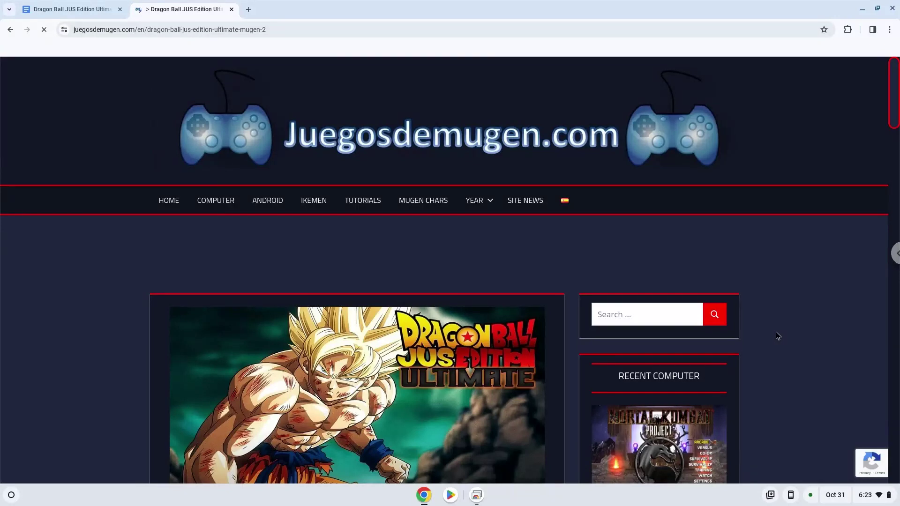
# - Open ChromeOS Settings from Quick Settings and go to Advanced > Developers
pyautogui.click(860, 498)
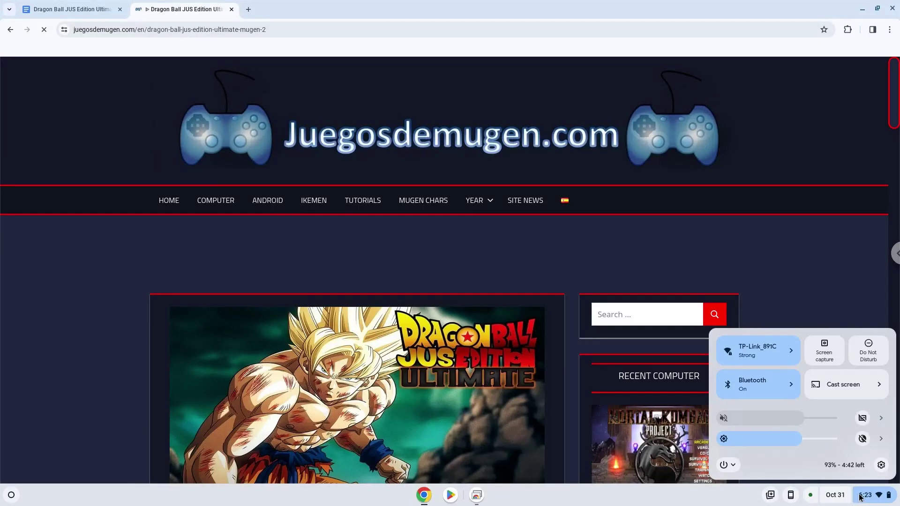
pyautogui.click(880, 465)
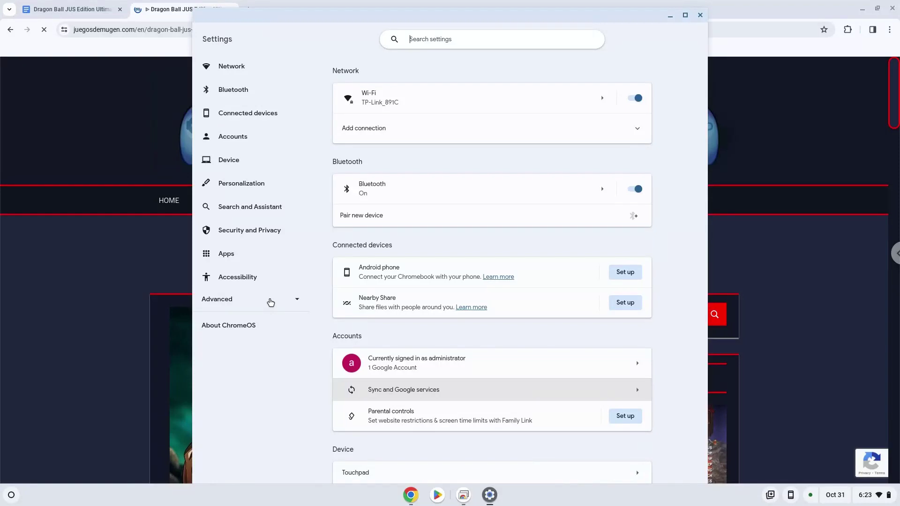
pyautogui.click(270, 303)
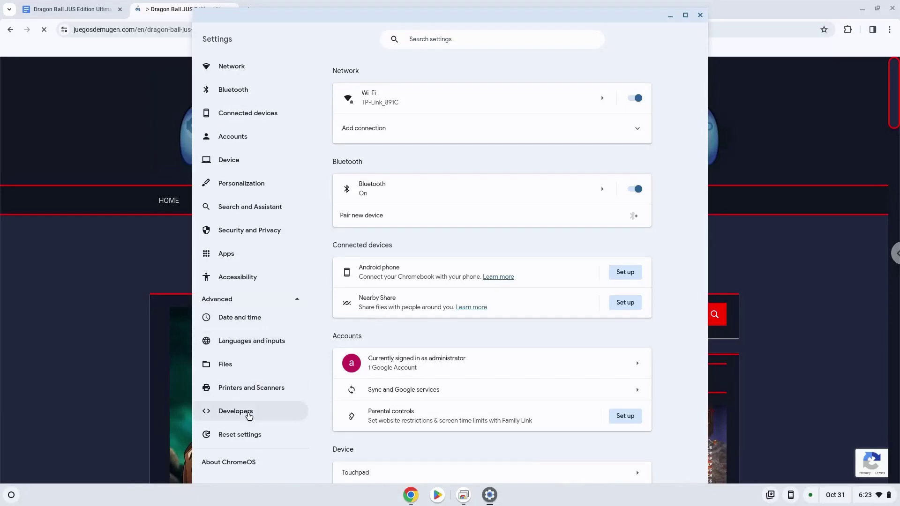
pyautogui.click(249, 416)
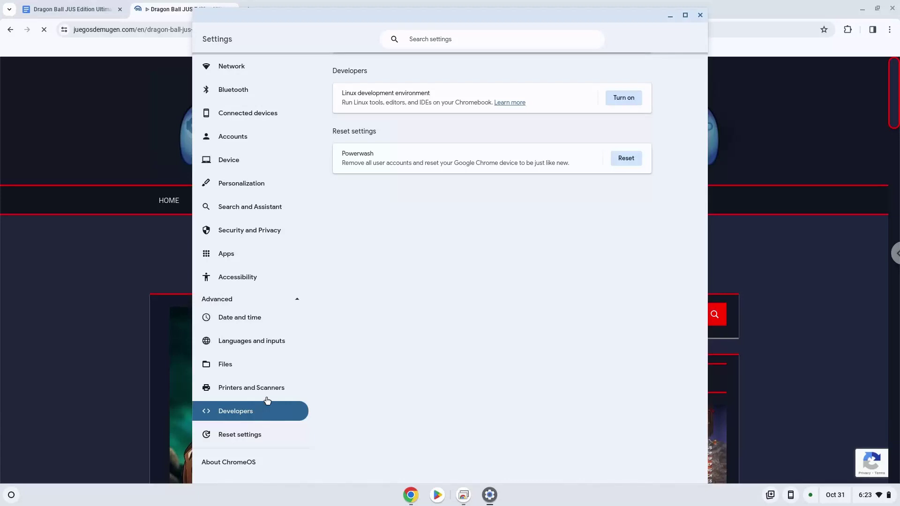
# - Turn on the Linux development environment with the recommended 10.0 GB disk, then close its terminal
pyautogui.click(626, 99)
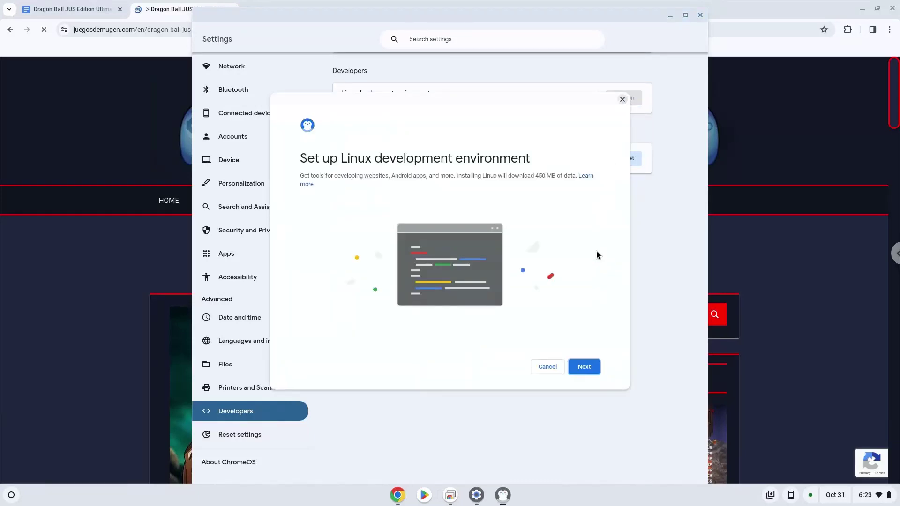
pyautogui.click(582, 366)
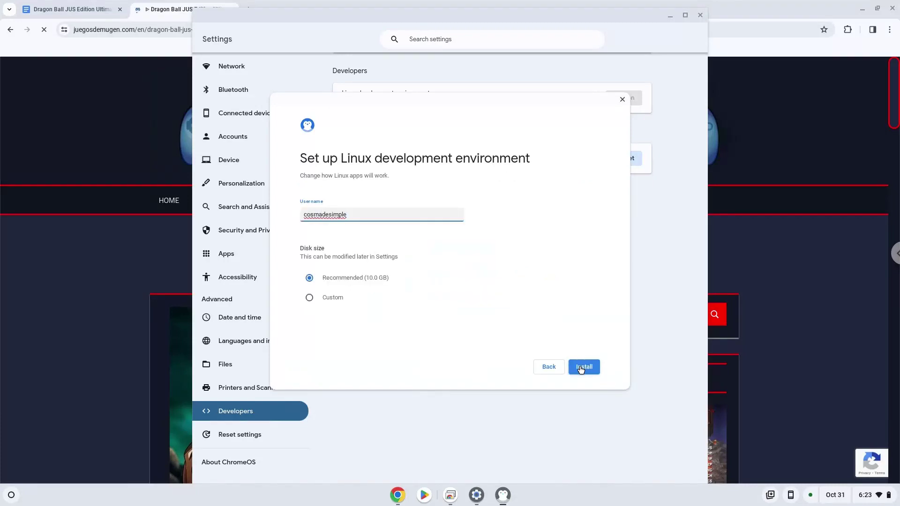
pyautogui.click(581, 367)
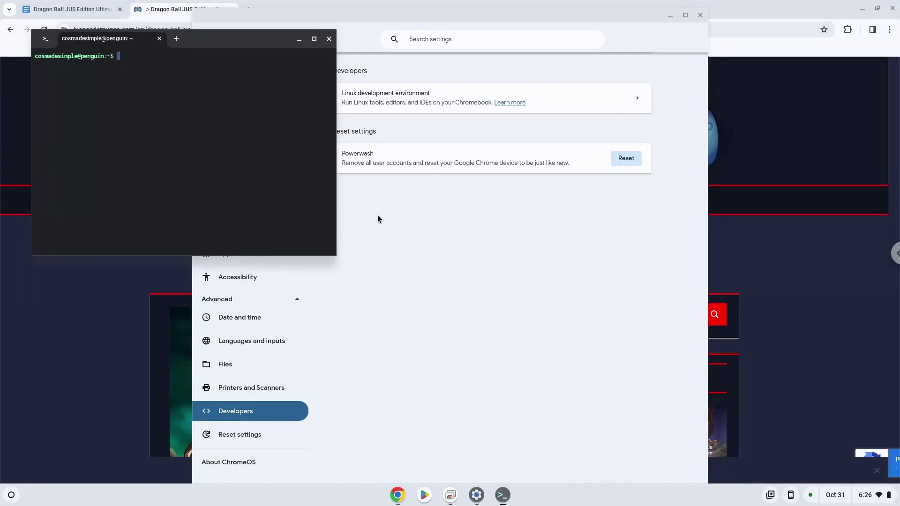
pyautogui.click(329, 39)
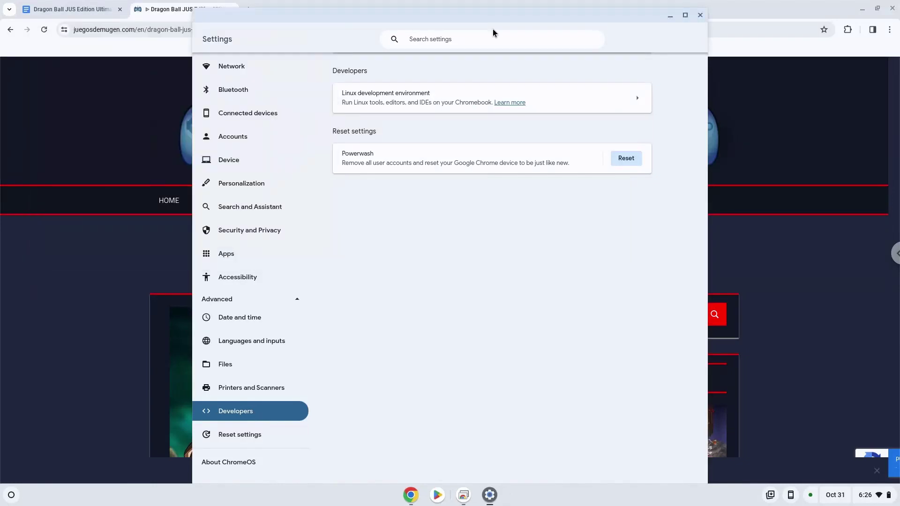
# - Close Settings and scroll down the game article to the Dragon Ball JUS zip download link
pyautogui.click(700, 15)
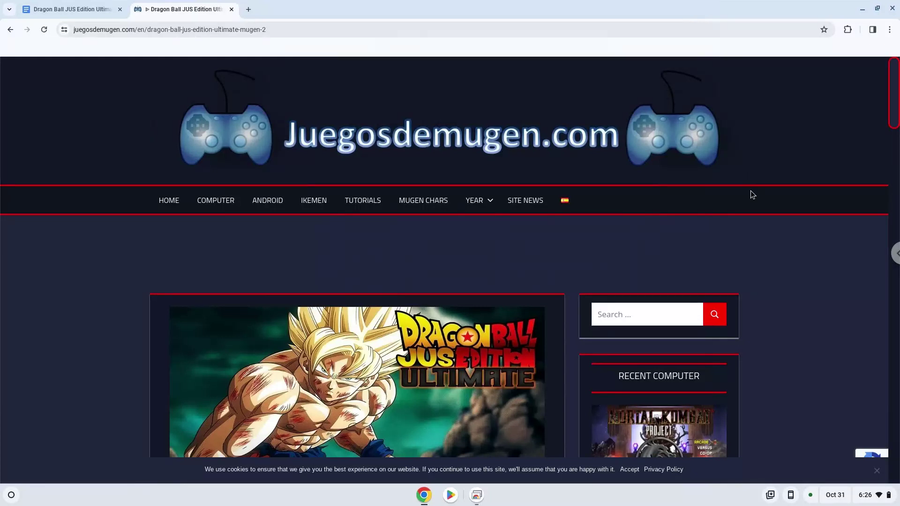
pyautogui.scroll(-9, 752, 194)
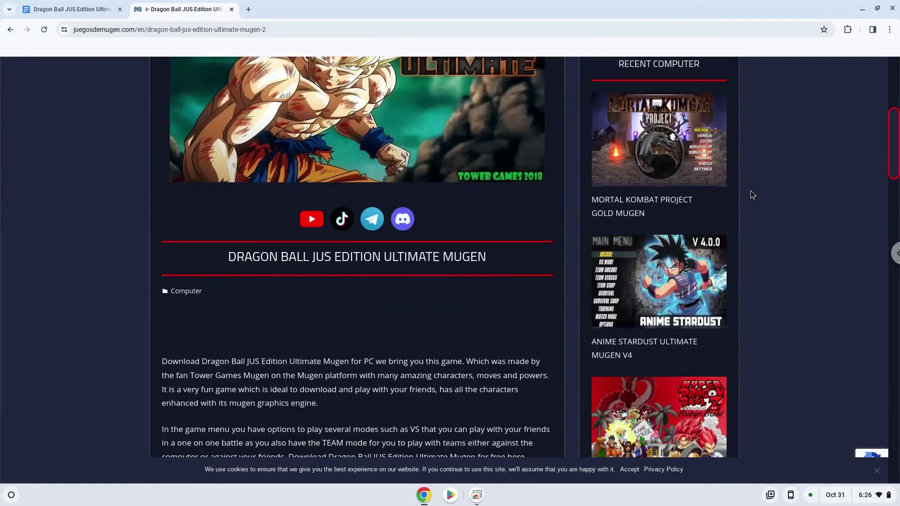
pyautogui.scroll(-3, 751, 192)
pyautogui.scroll(-10, 751, 192)
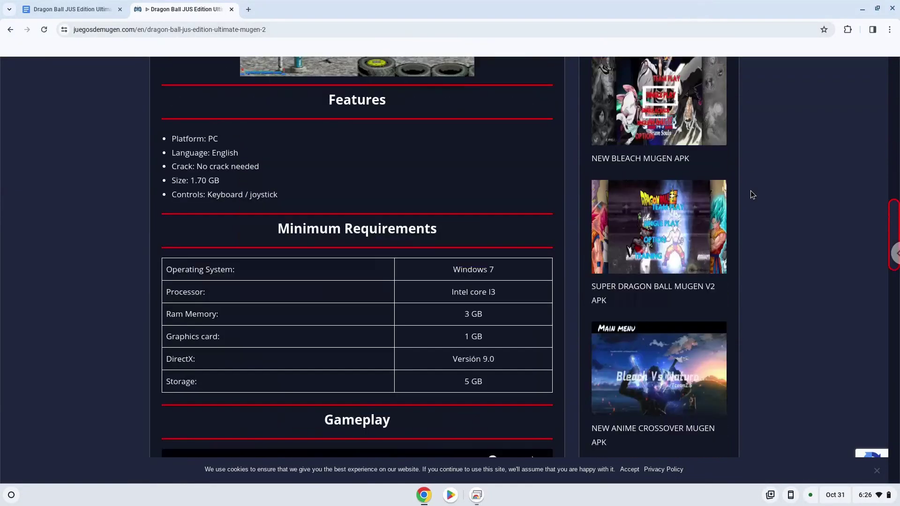
pyautogui.scroll(-10, 750, 192)
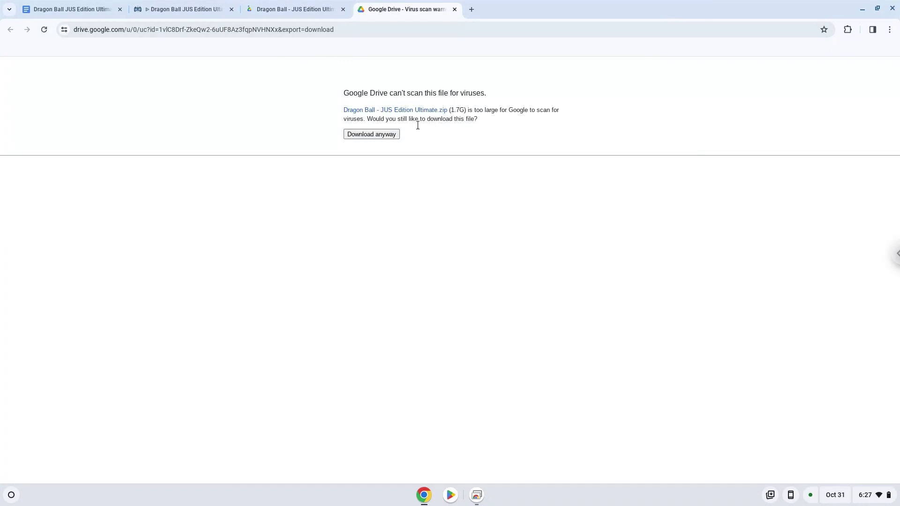
# - Choose Download anyway on the Google Drive virus warning for the 1.7G Dragon Ball zip
pyautogui.click(381, 134)
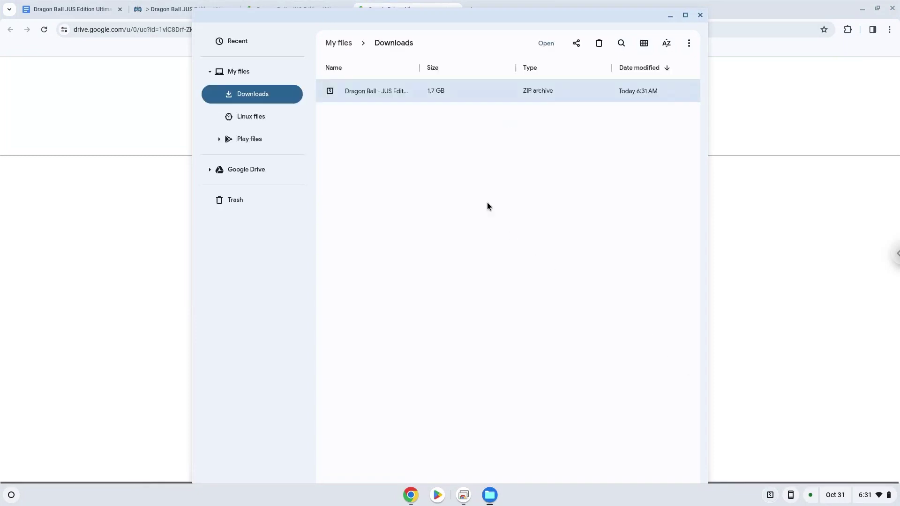
# - Cut Dragon Ball - JUS Edition Ultimate.zip from Downloads, paste it into Linux files, and close Files
pyautogui.rightClick(369, 92)
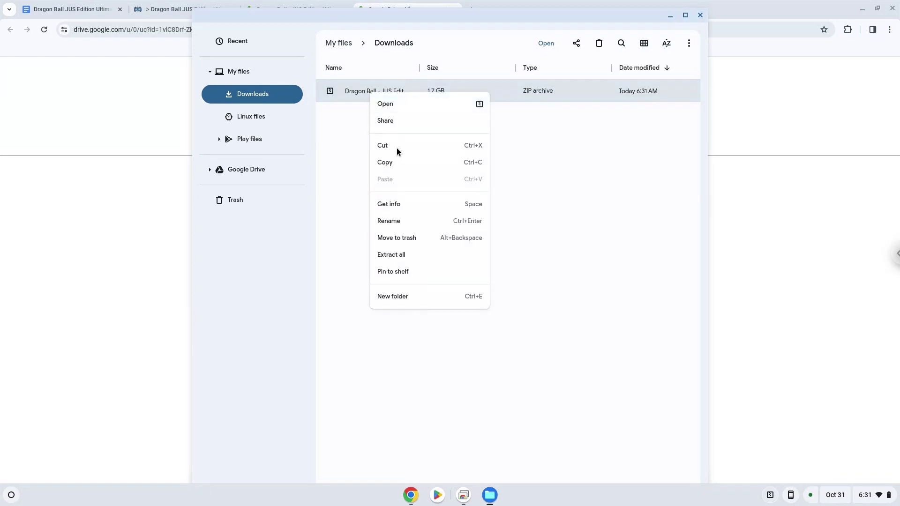
pyautogui.click(396, 148)
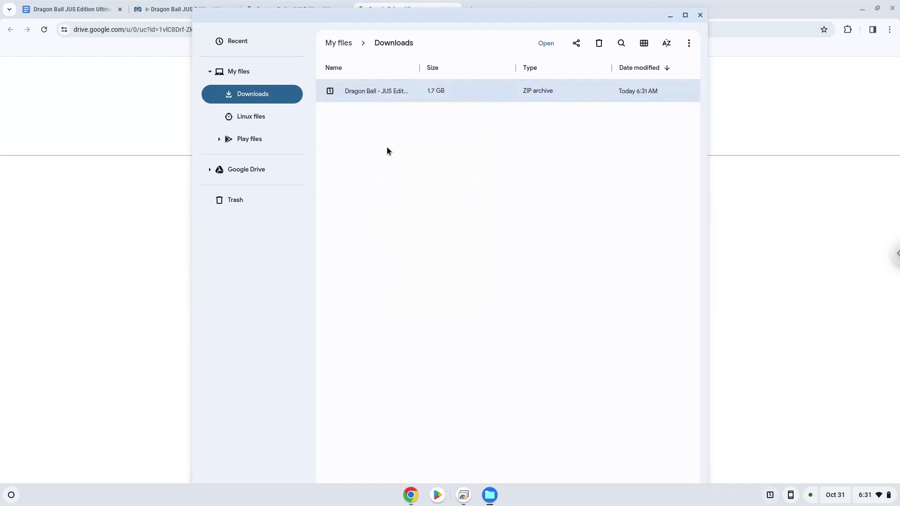
pyautogui.click(269, 117)
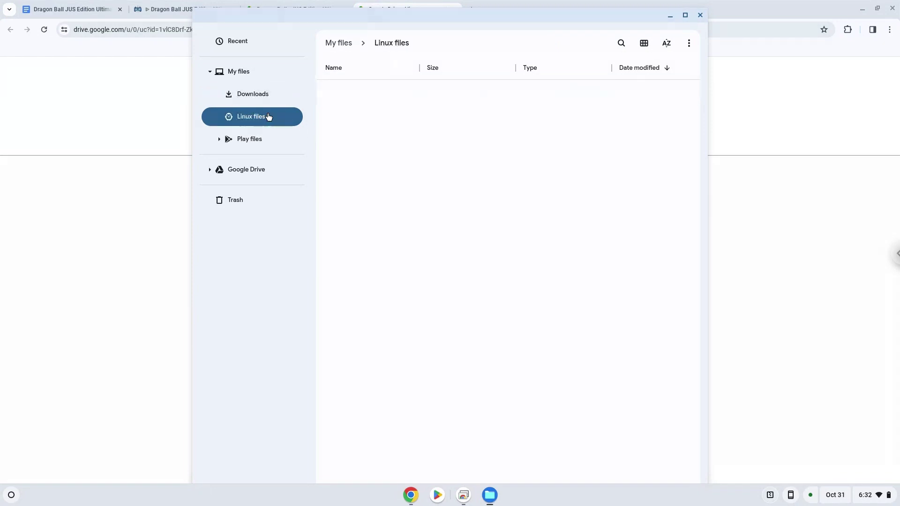
pyautogui.rightClick(381, 164)
pyautogui.click(394, 210)
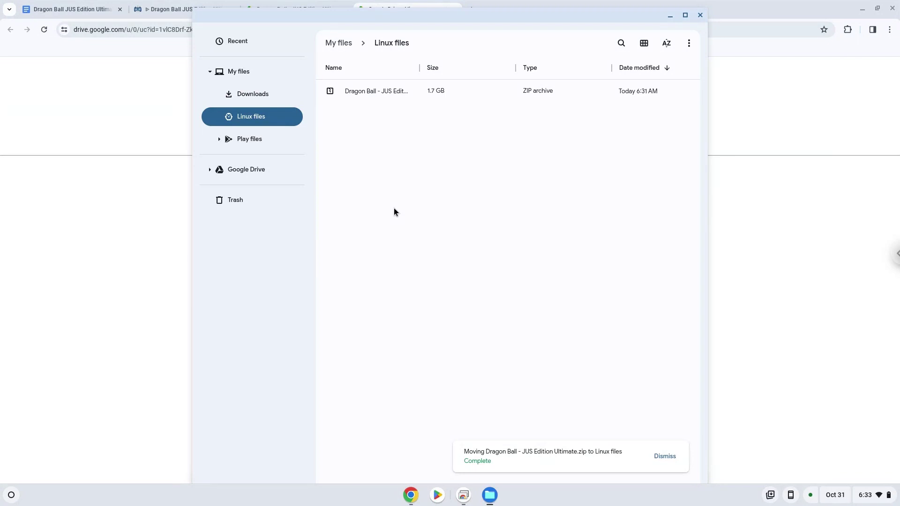
pyautogui.click(699, 16)
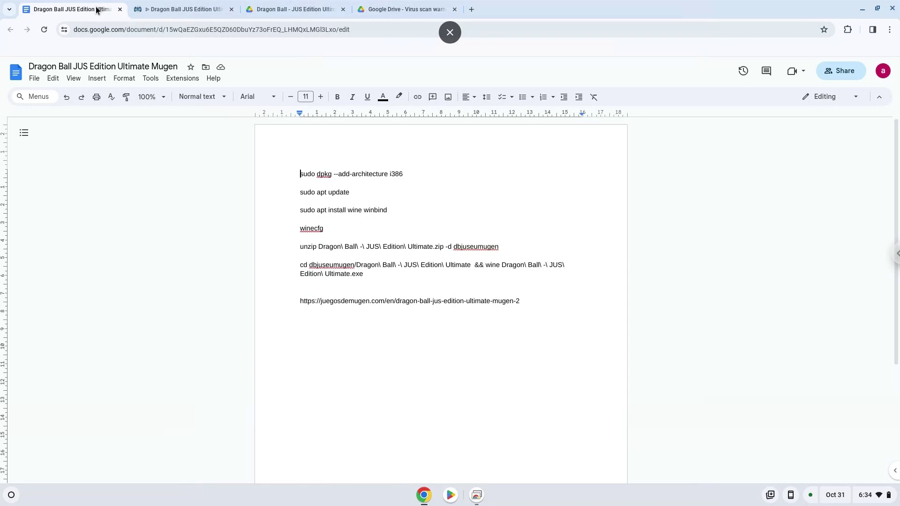
# - Copy 'sudo dpkg --add-architecture i386' from the doc and launch the Terminal app
pyautogui.tripleClick(339, 173)
pyautogui.rightClick(339, 174)
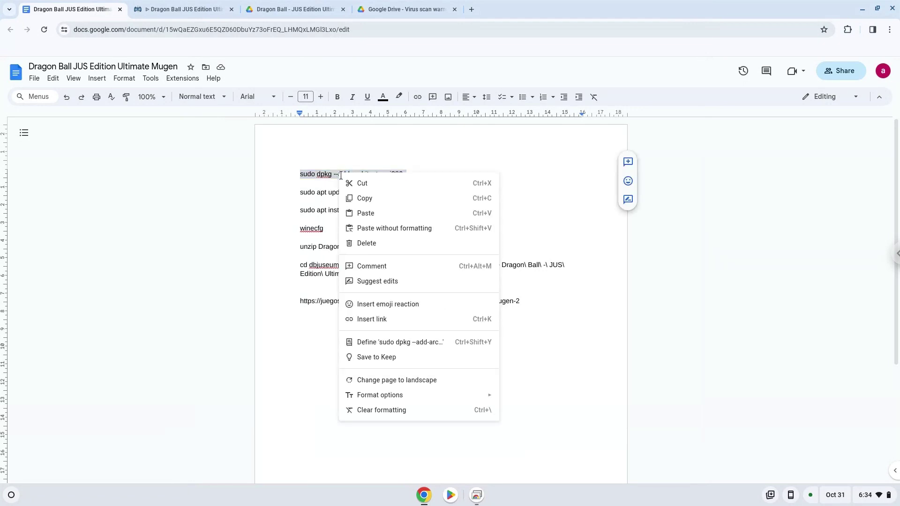
pyautogui.click(365, 198)
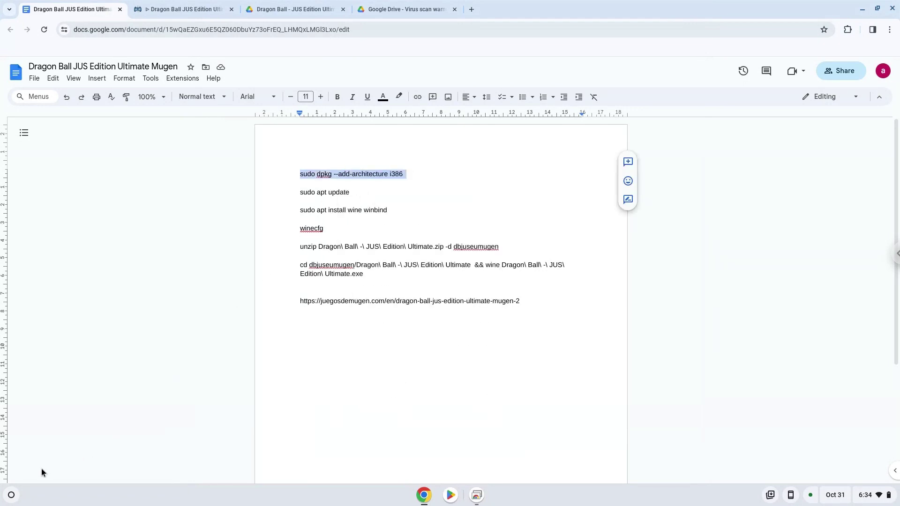
pyautogui.click(10, 496)
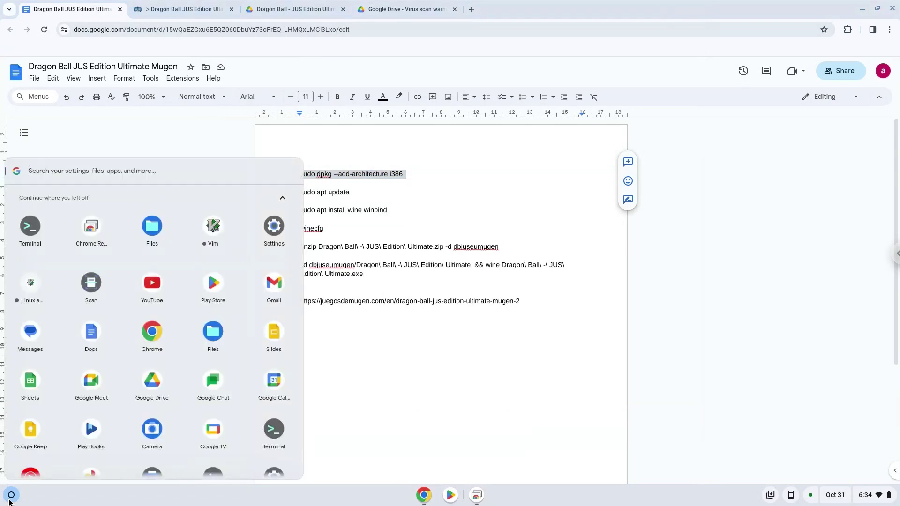
pyautogui.click(30, 227)
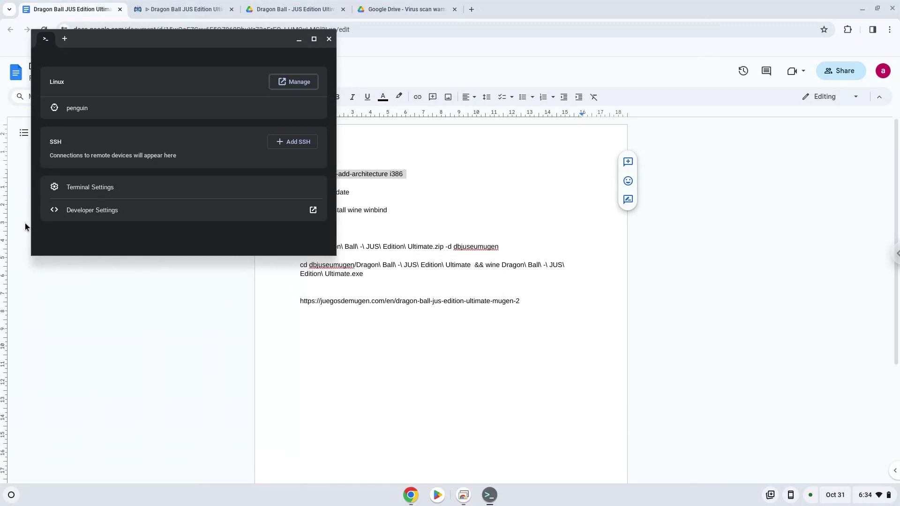
# - Maximize the terminal and run 'sudo apt update' copied from the doc, then return to the doc
pyautogui.doubleClick(171, 40)
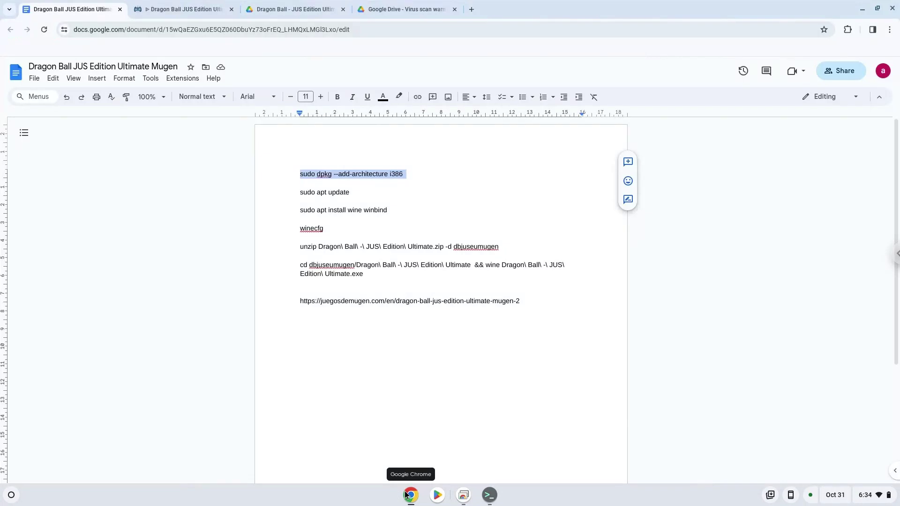
pyautogui.tripleClick(309, 192)
pyautogui.rightClick(310, 193)
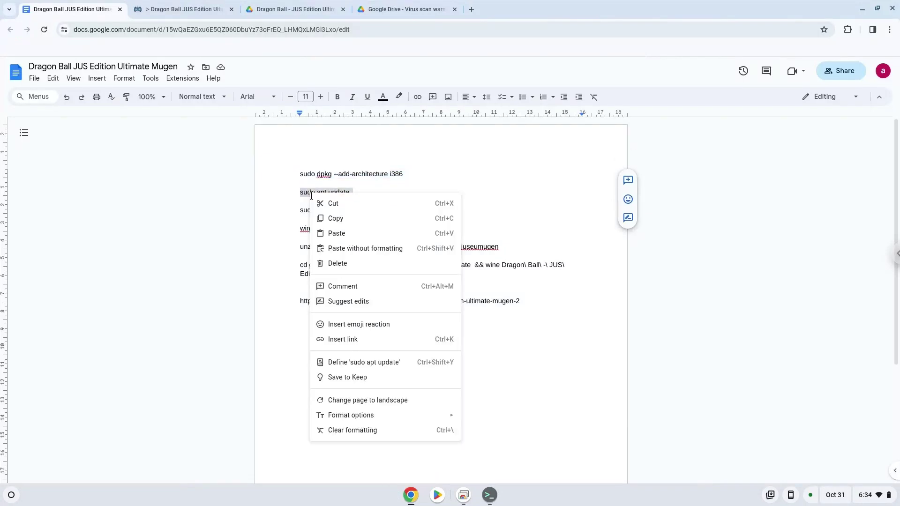
pyautogui.click(332, 218)
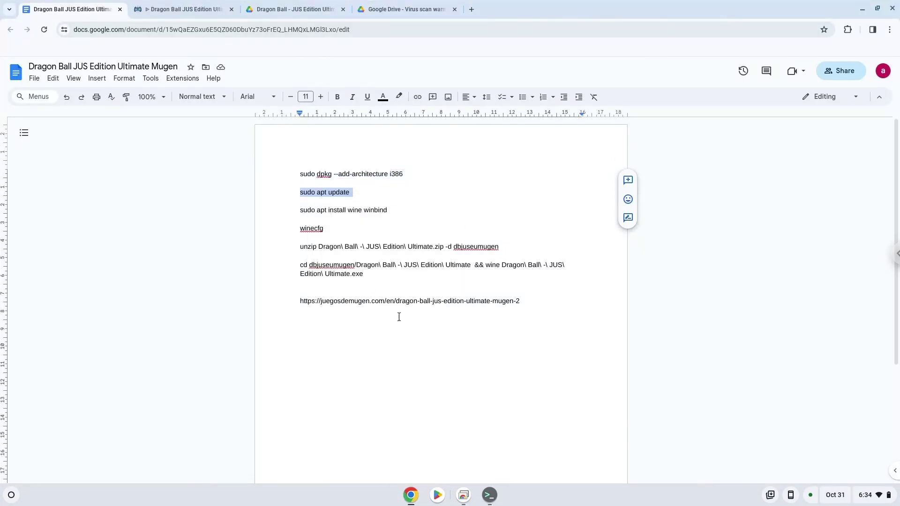
pyautogui.click(487, 495)
pyautogui.rightClick(375, 278)
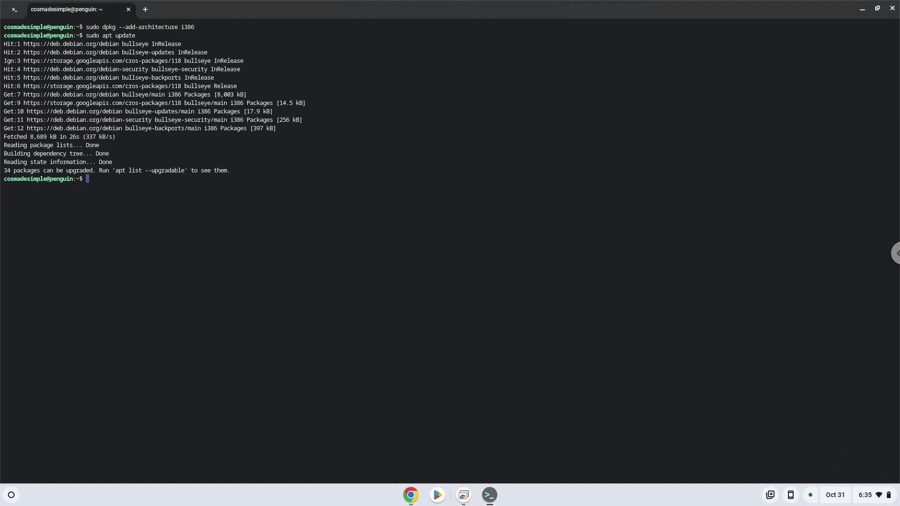
pyautogui.click(411, 495)
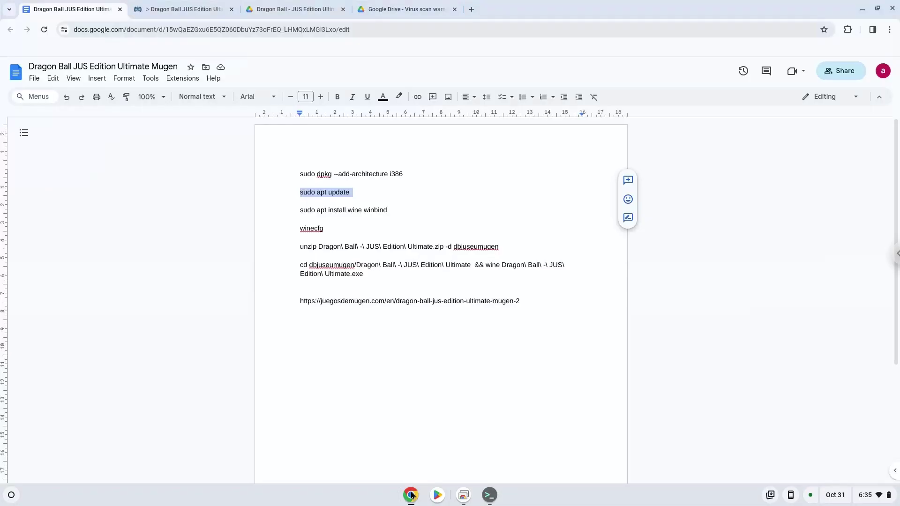
# - Run 'sudo apt install wine winbind' copied from the doc and confirm the installation
pyautogui.click(322, 210)
pyautogui.tripleClick(322, 210)
pyautogui.rightClick(322, 212)
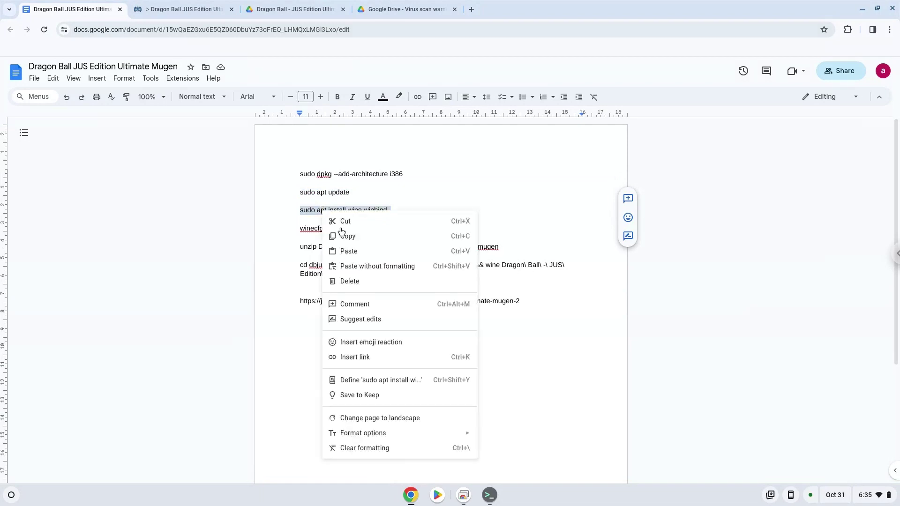
pyautogui.click(348, 237)
pyautogui.click(489, 495)
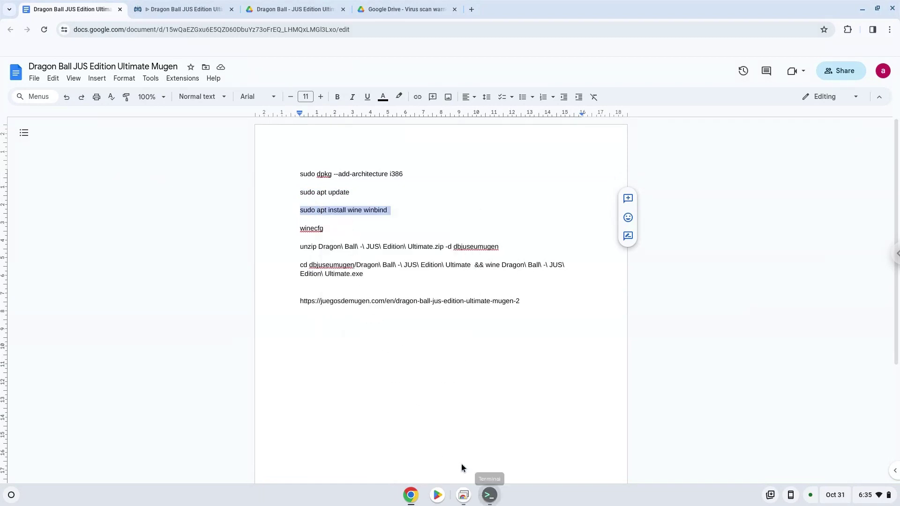
pyautogui.hotkey('ctrl', 'shift', 'v')
pyautogui.press('Return')
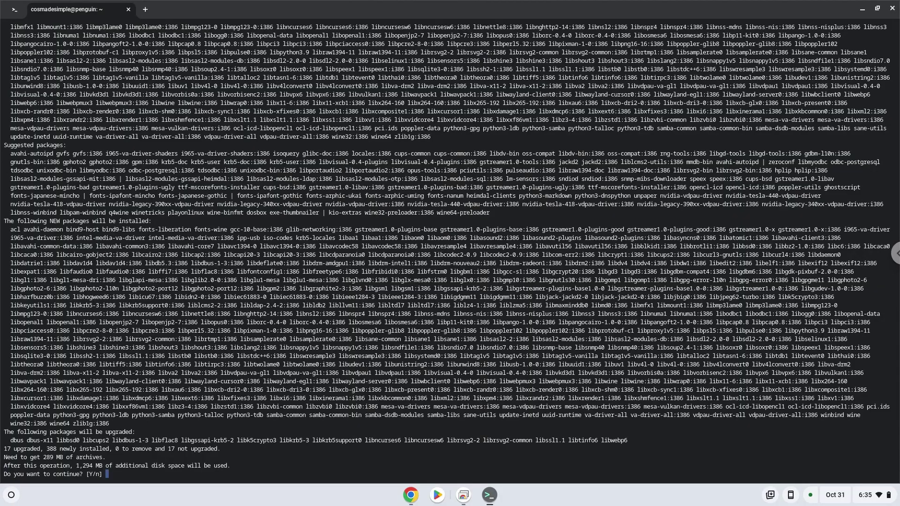
pyautogui.press('Return')
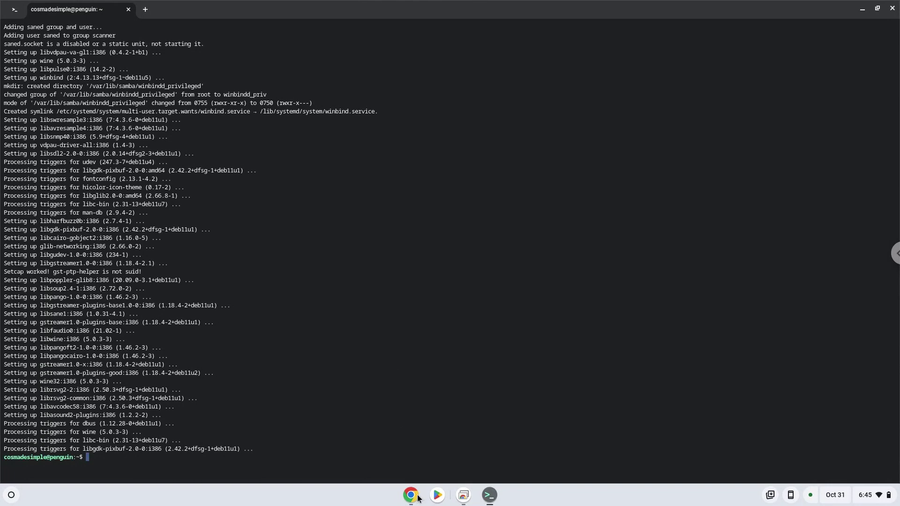
# - Run 'winecfg' copied from the doc in the terminal, then close the Wine configuration window
pyautogui.click(418, 497)
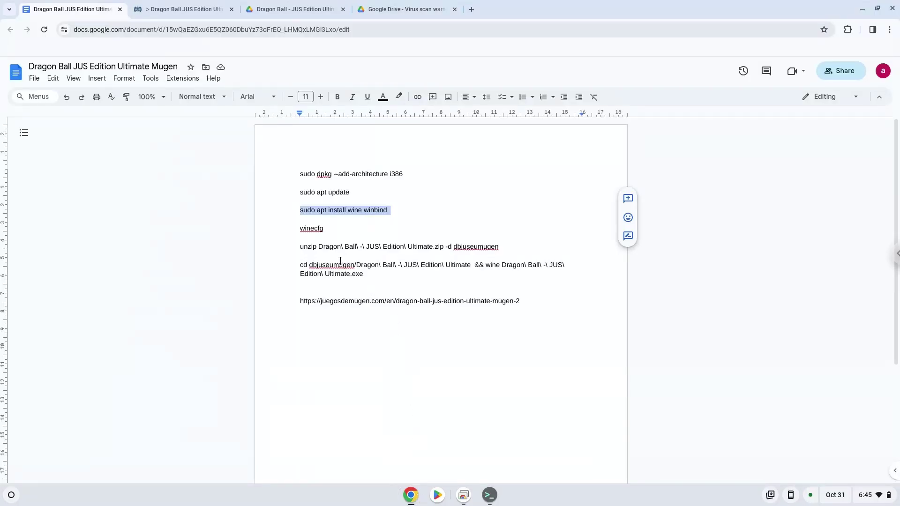
pyautogui.tripleClick(310, 229)
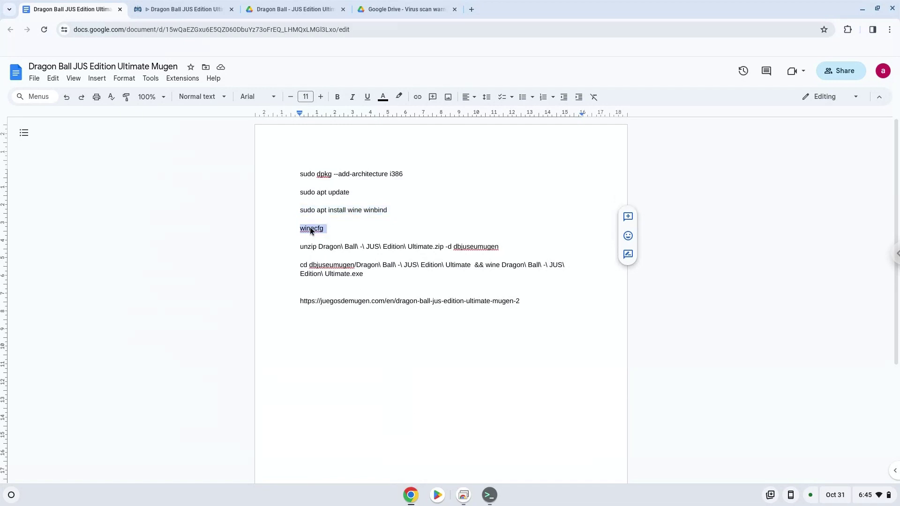
pyautogui.rightClick(310, 229)
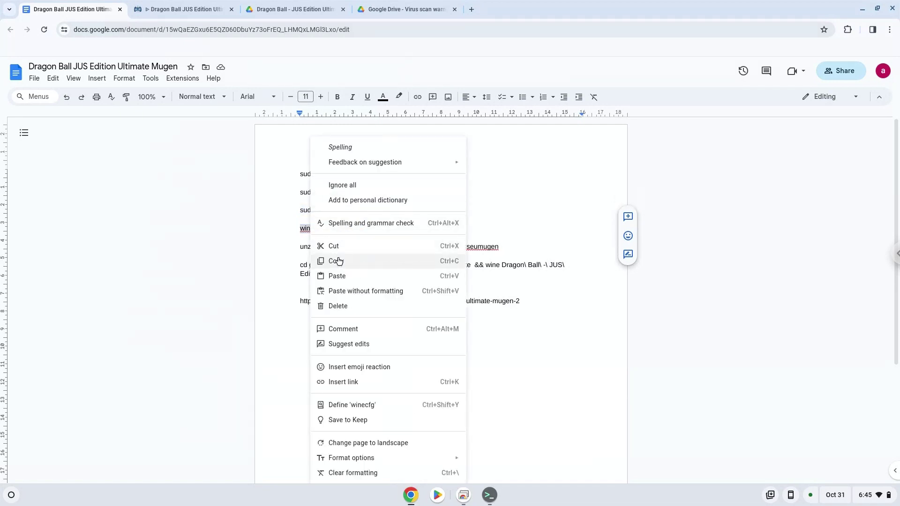
pyautogui.click(339, 261)
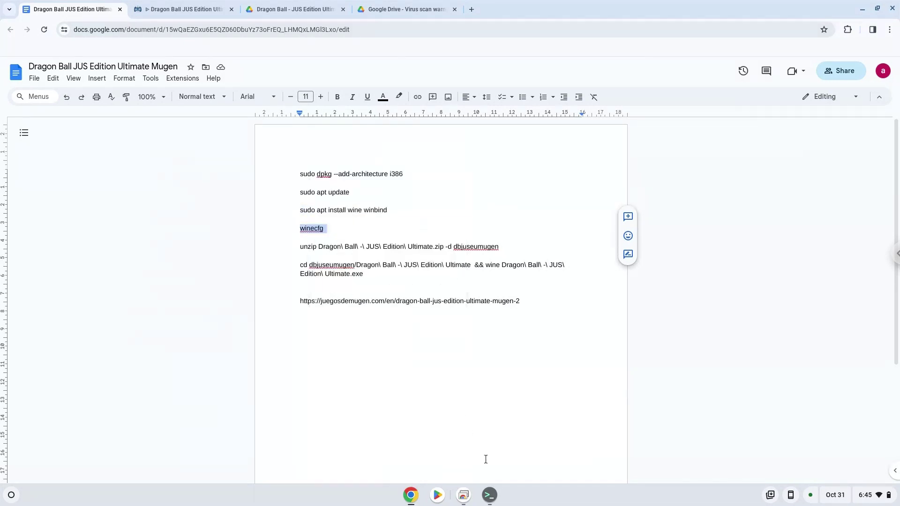
pyautogui.click(488, 496)
pyautogui.rightClick(445, 411)
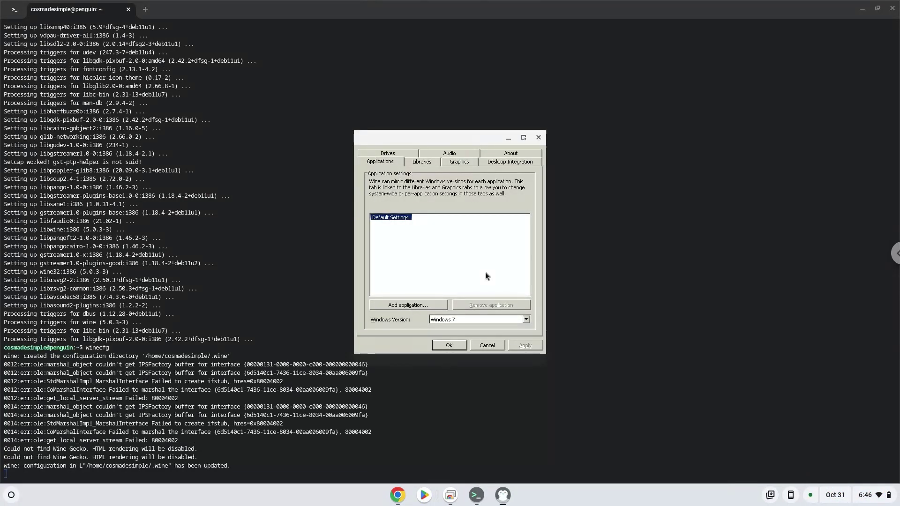
pyautogui.click(538, 138)
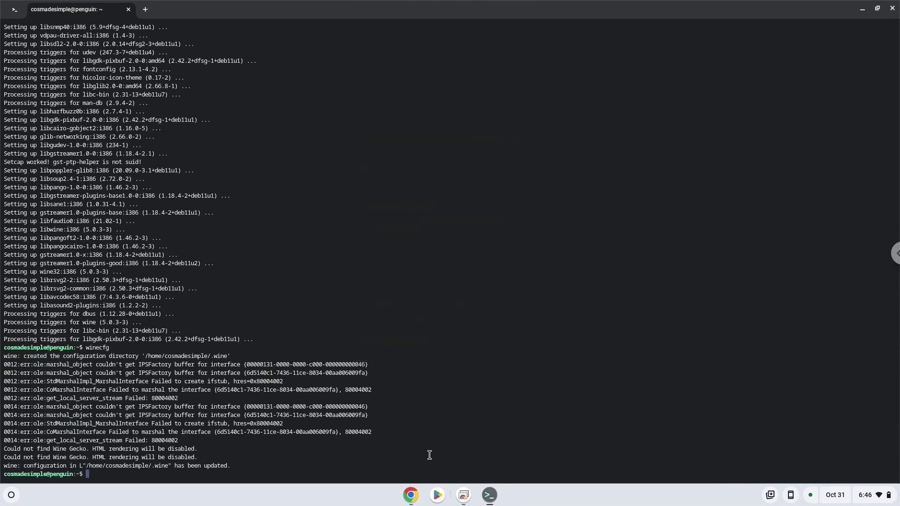
# - Copy the unzip command from the doc and run it to extract the zip into dbjuseumugen
pyautogui.click(411, 495)
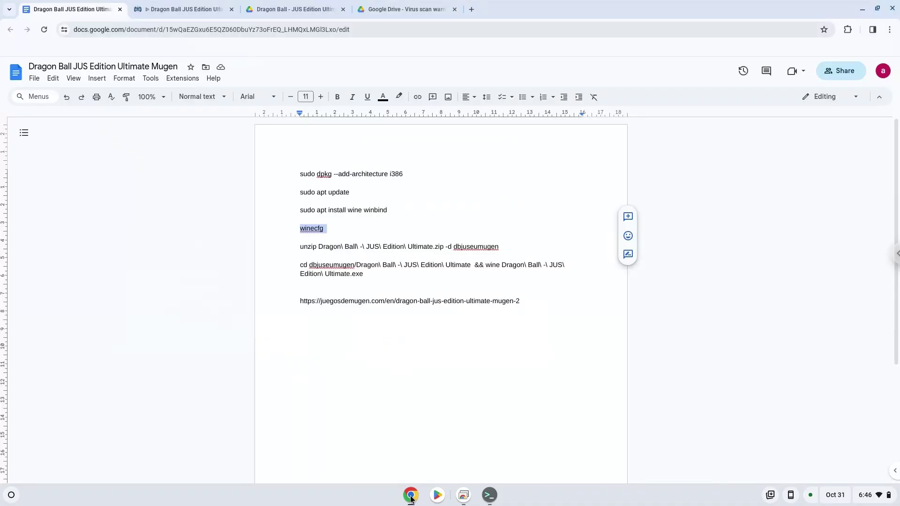
pyautogui.tripleClick(414, 248)
pyautogui.rightClick(415, 247)
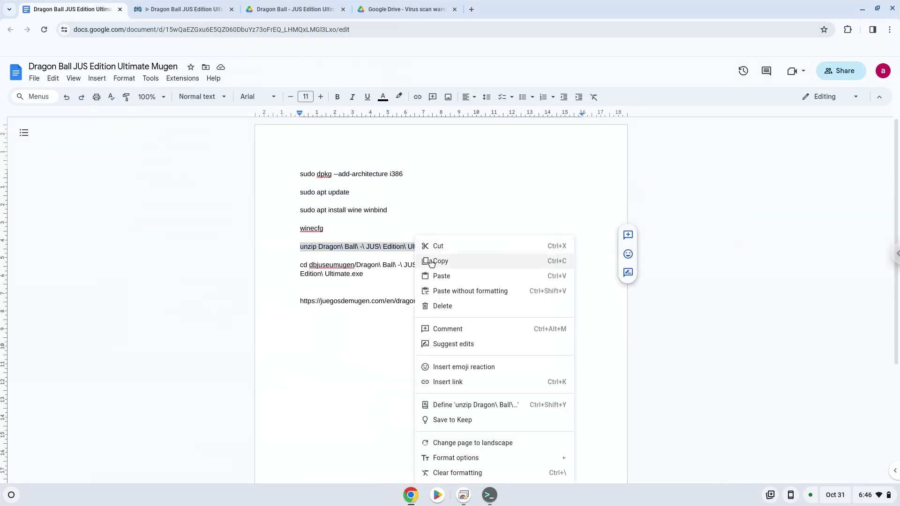
pyautogui.click(473, 261)
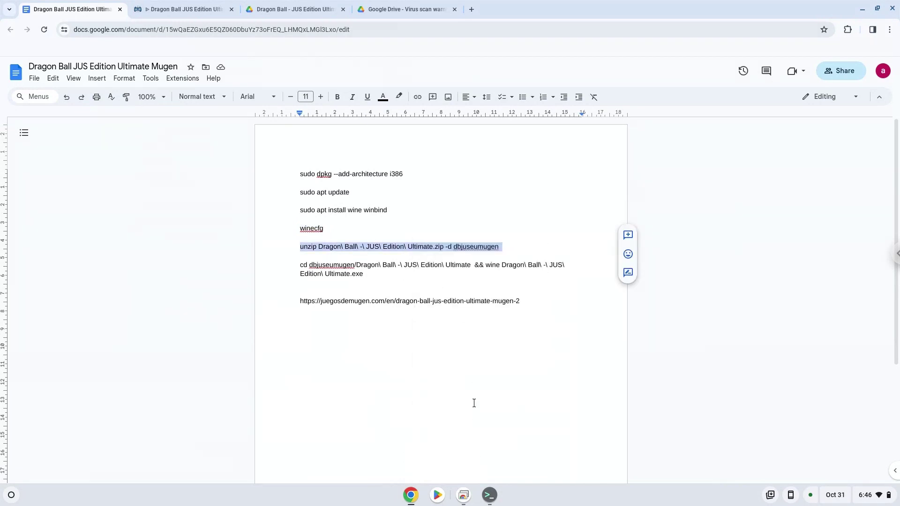
pyautogui.click(490, 495)
pyautogui.rightClick(403, 321)
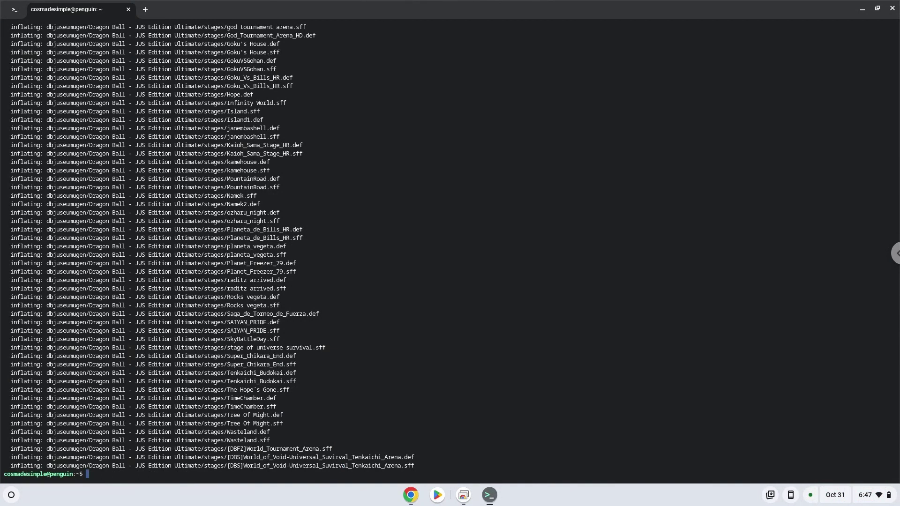
# - Copy the cd and wine launch command for Dragon Ball JUS Edition Ultimate.exe from the notes doc
pyautogui.click(409, 498)
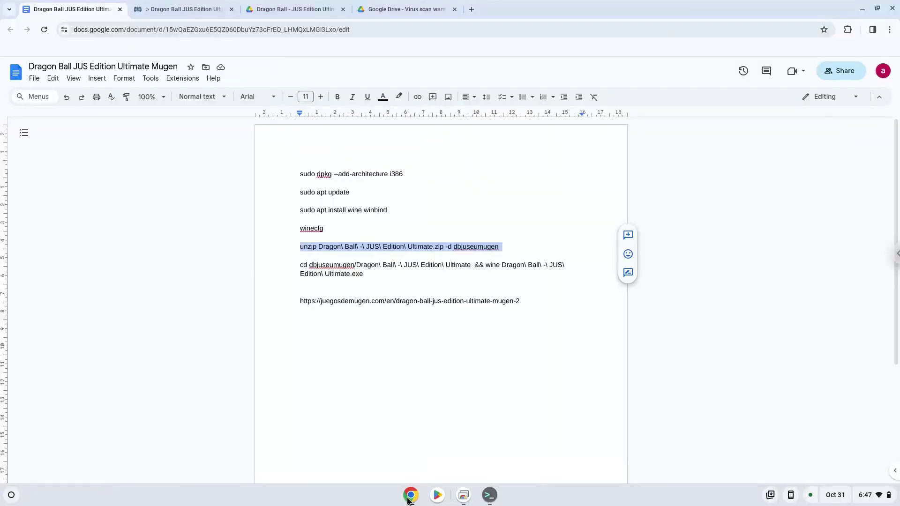
pyautogui.tripleClick(383, 268)
pyautogui.rightClick(384, 267)
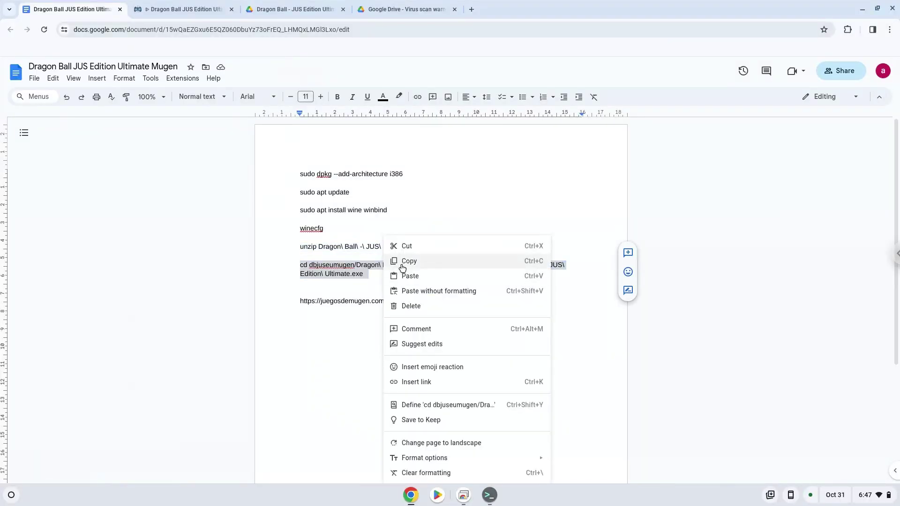
pyautogui.click(406, 260)
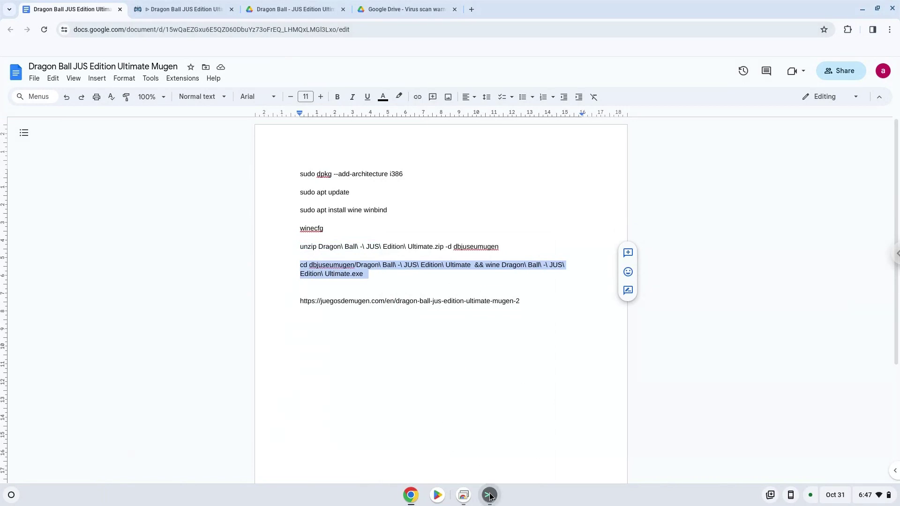
# - Paste and run the launch command in the Linux terminal, then minimize the terminal and browser
pyautogui.hotkey('alt', 'Tab')
pyautogui.hotkey('ctrl', 'shift', 'v')
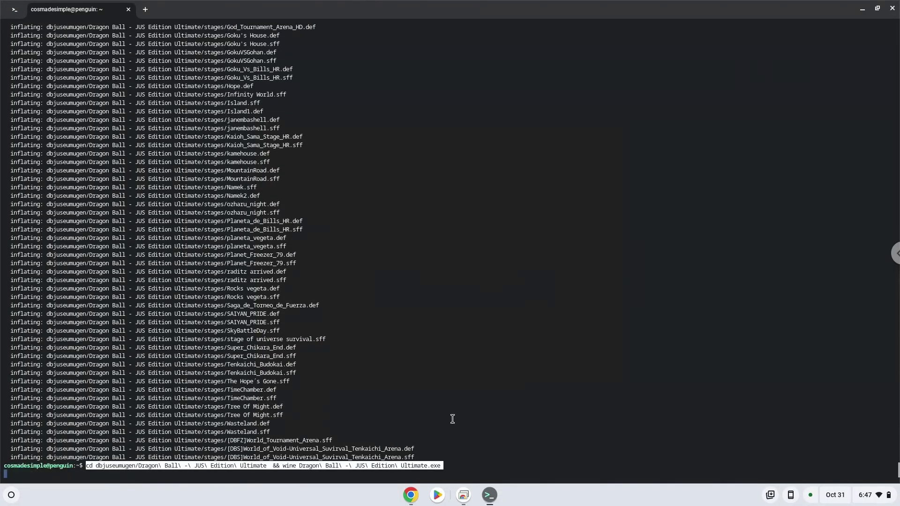
pyautogui.click(862, 9)
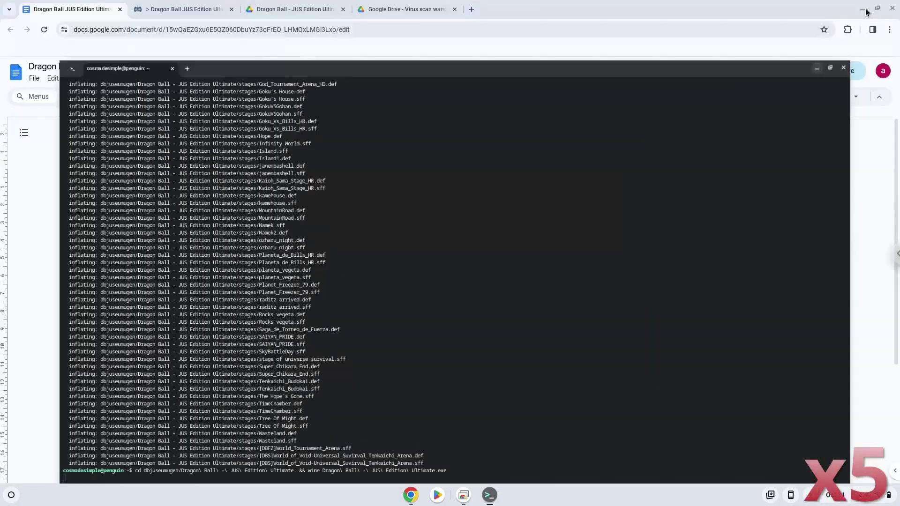
pyautogui.click(862, 7)
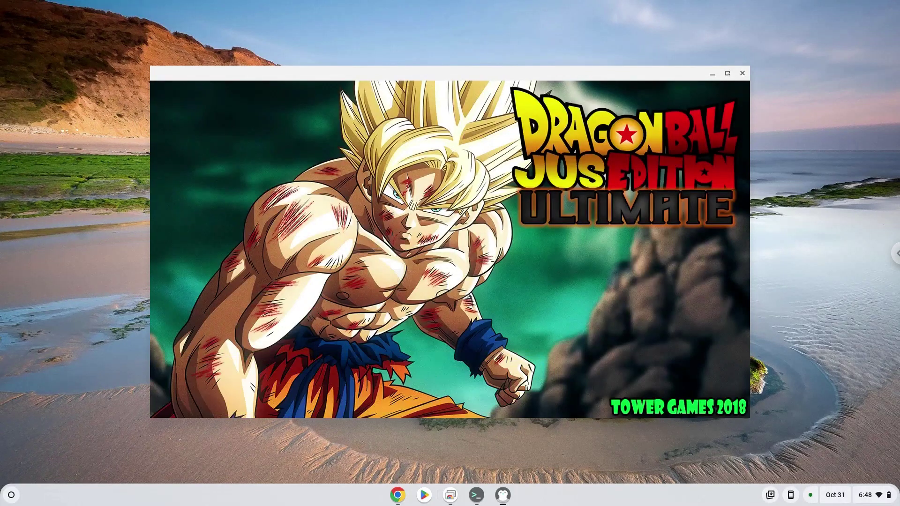
# - Pass the title screen, choose ARCADE with SIMUL team mode, and confirm Goku as the fighter
pyautogui.press('Return')
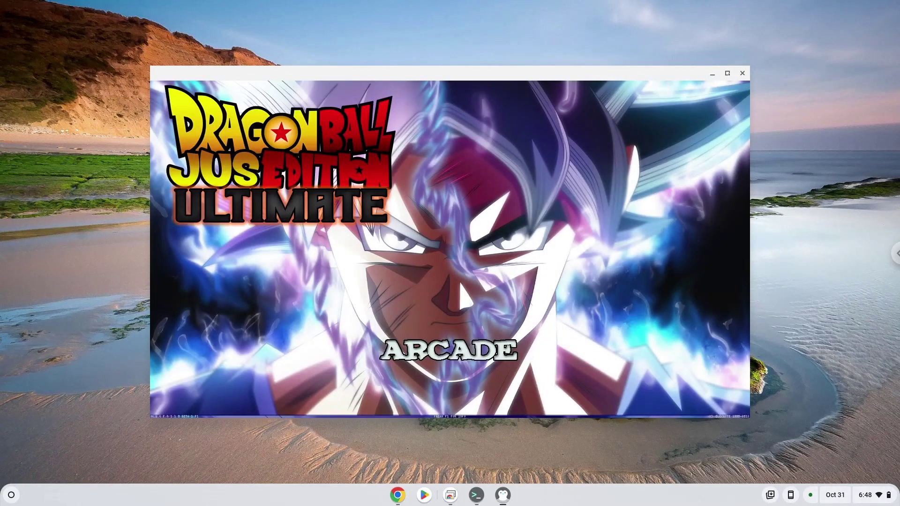
pyautogui.press('Return')
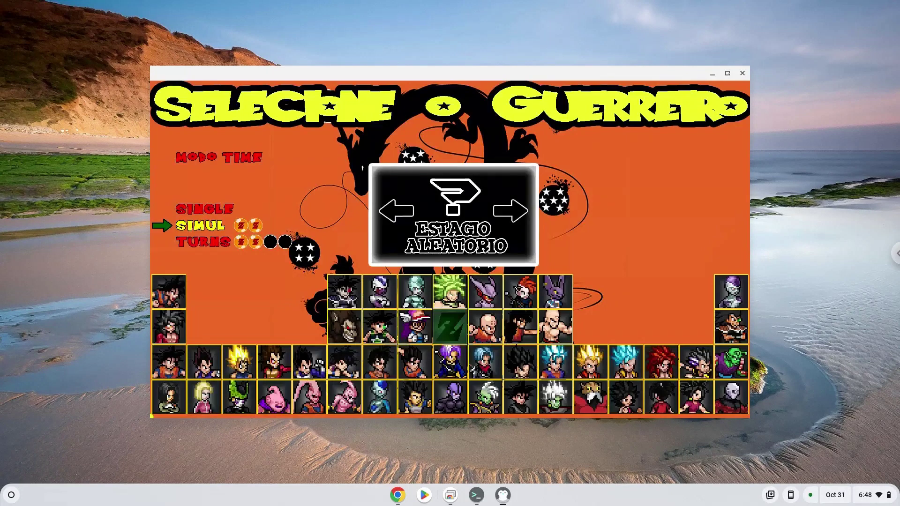
pyautogui.press('Return')
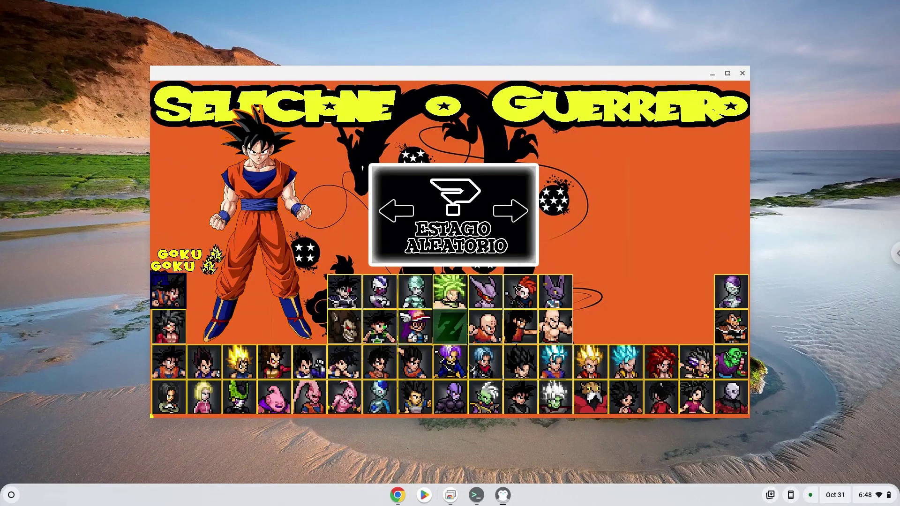
pyautogui.press('Return')
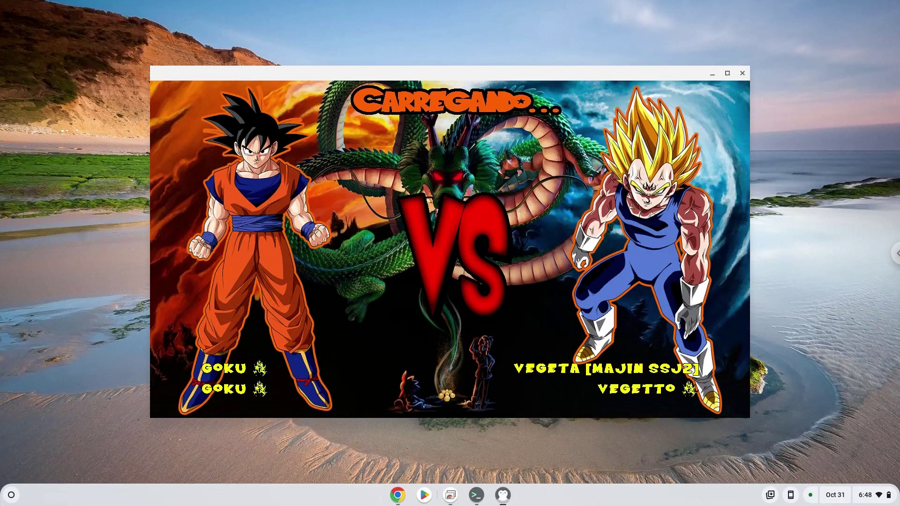